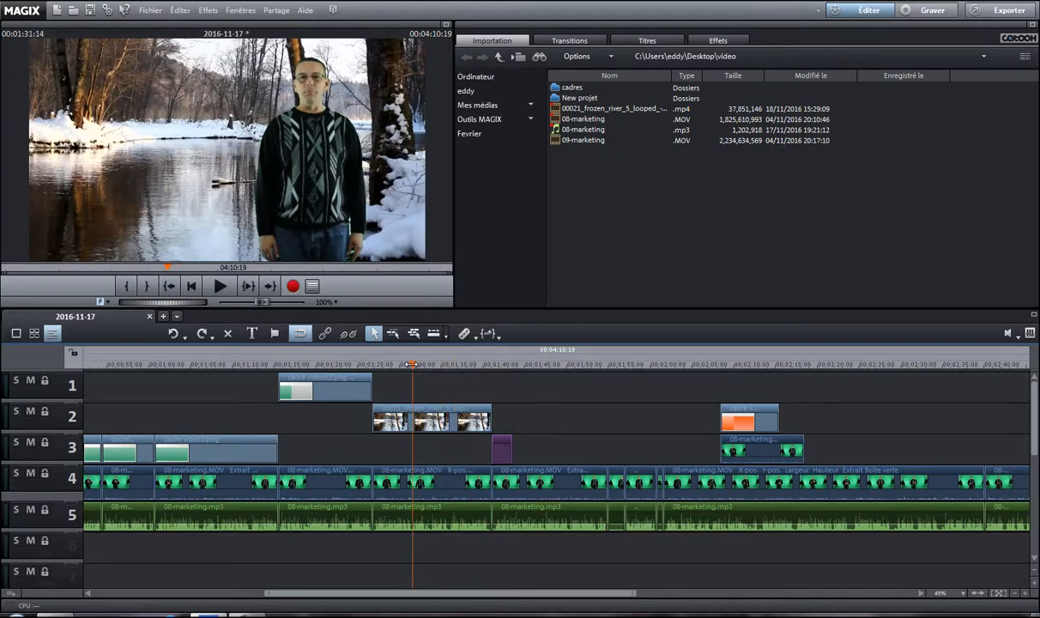
Step: Inspect the river background clip on track 2 and preview the title object on track 3 at about 00:01:42
{"action": "left_click", "coordinate": [435, 406]}
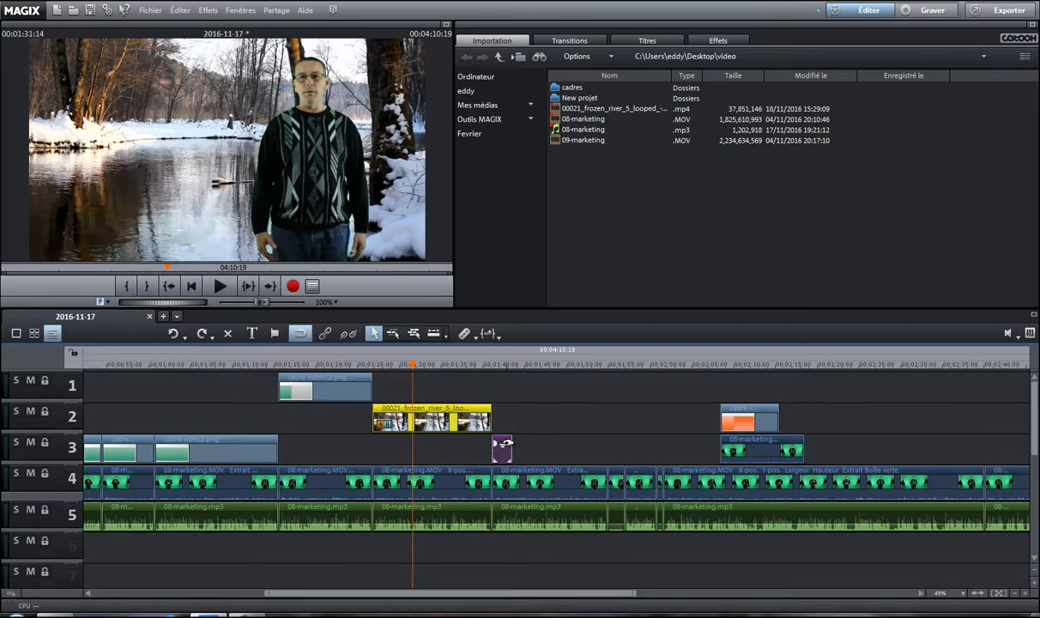
{"action": "left_click", "coordinate": [501, 444]}
{"action": "left_click", "coordinate": [502, 397]}
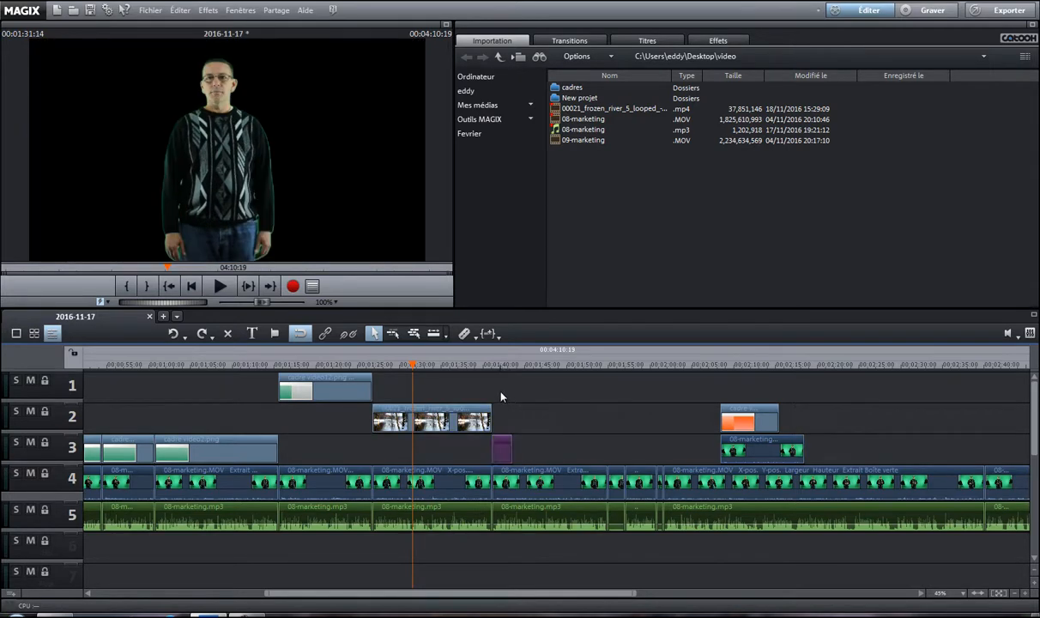
{"action": "left_click", "coordinate": [502, 368]}
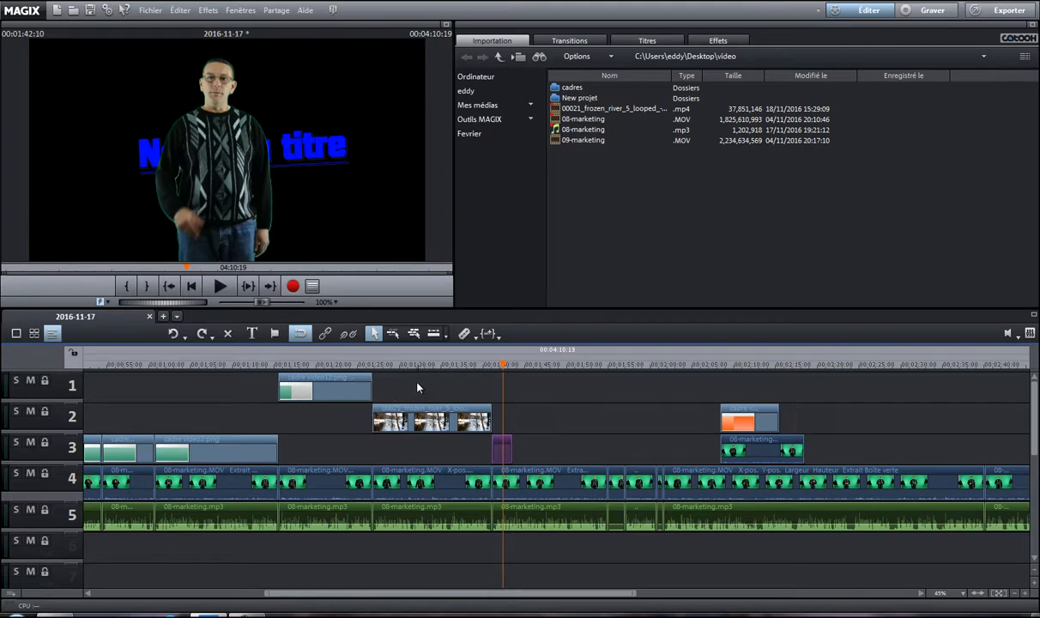
{"action": "left_click_drag", "start_coordinate": [418, 387], "coordinate": [534, 454]}
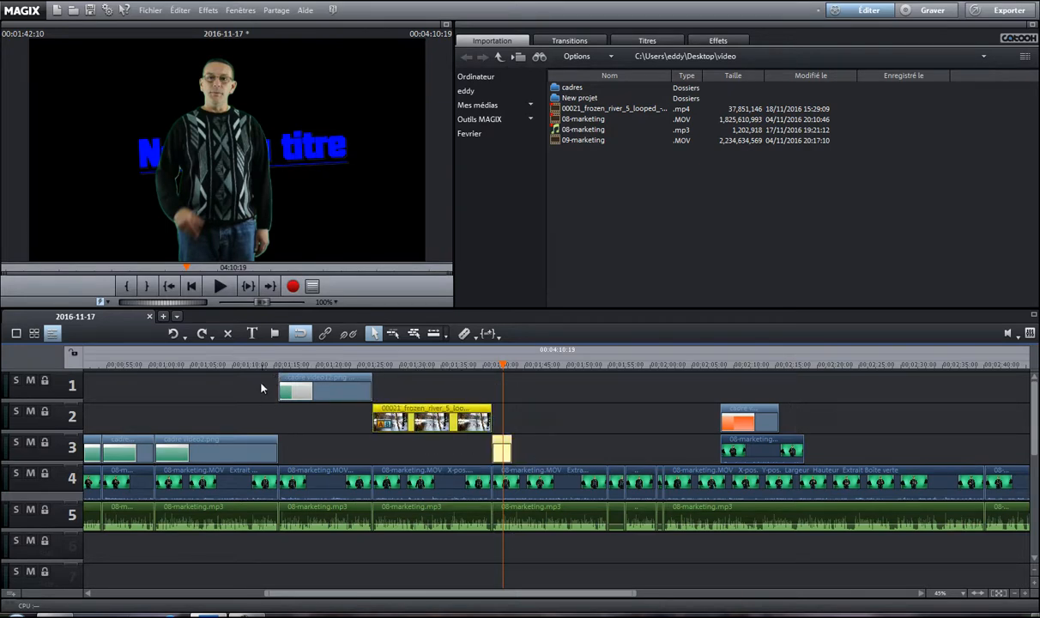
{"action": "left_click_drag", "start_coordinate": [262, 387], "coordinate": [529, 452]}
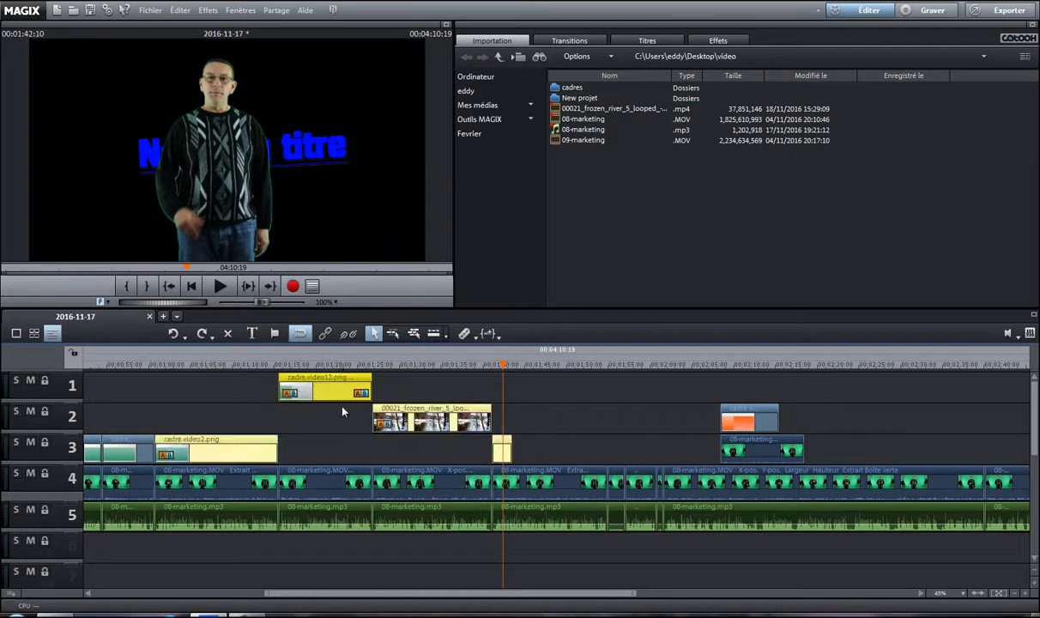
{"action": "left_click", "coordinate": [210, 396]}
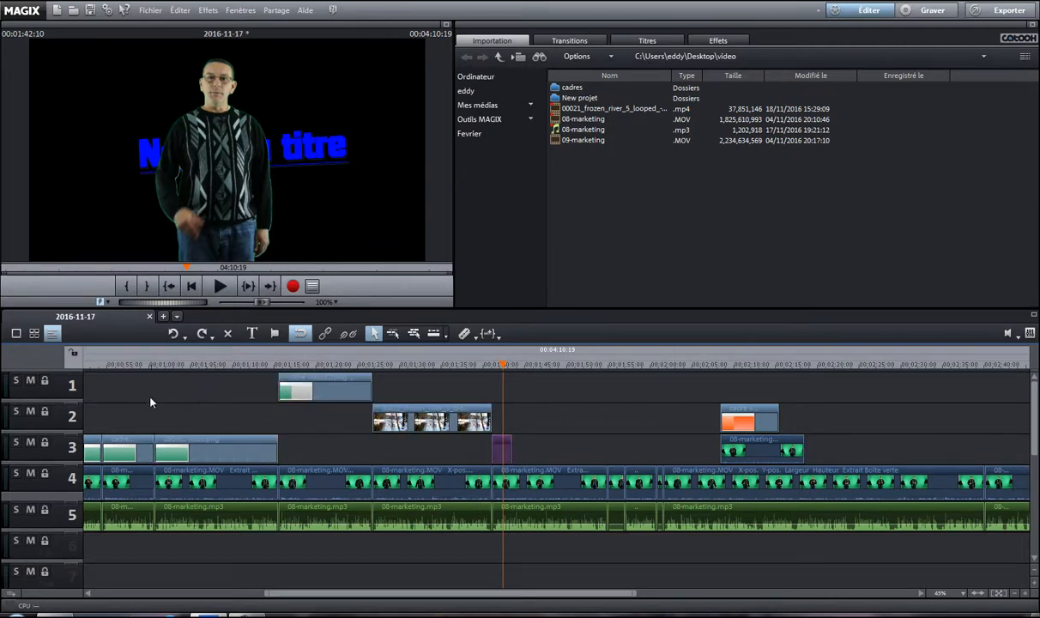
Step: Copy the block of clips on all five tracks up to and including the clips beneath the title object
{"action": "left_click_drag", "start_coordinate": [99, 393], "coordinate": [538, 549]}
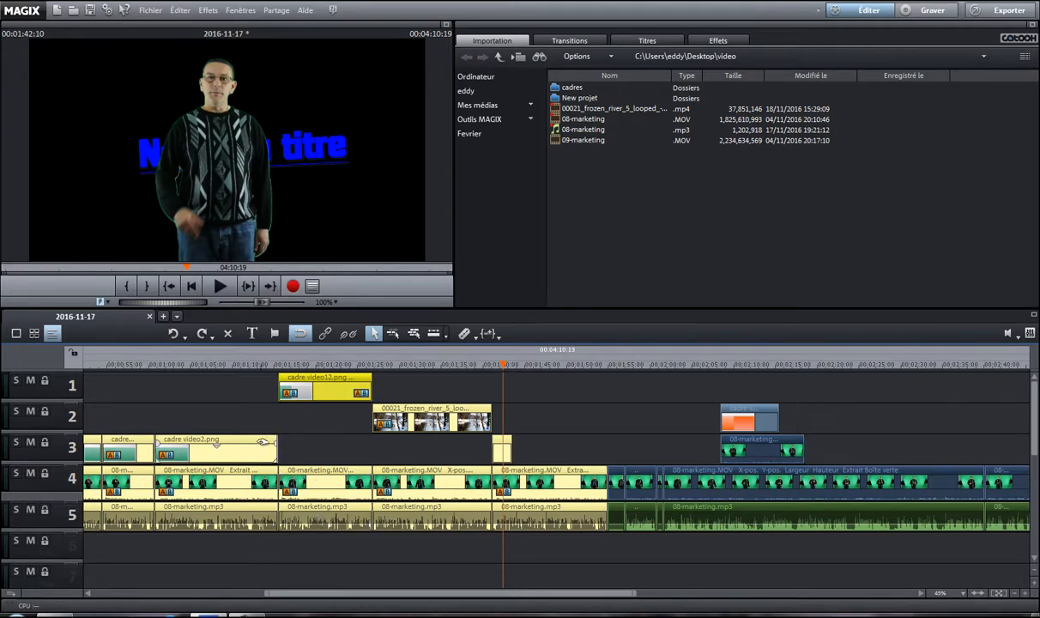
{"action": "right_click", "coordinate": [263, 445]}
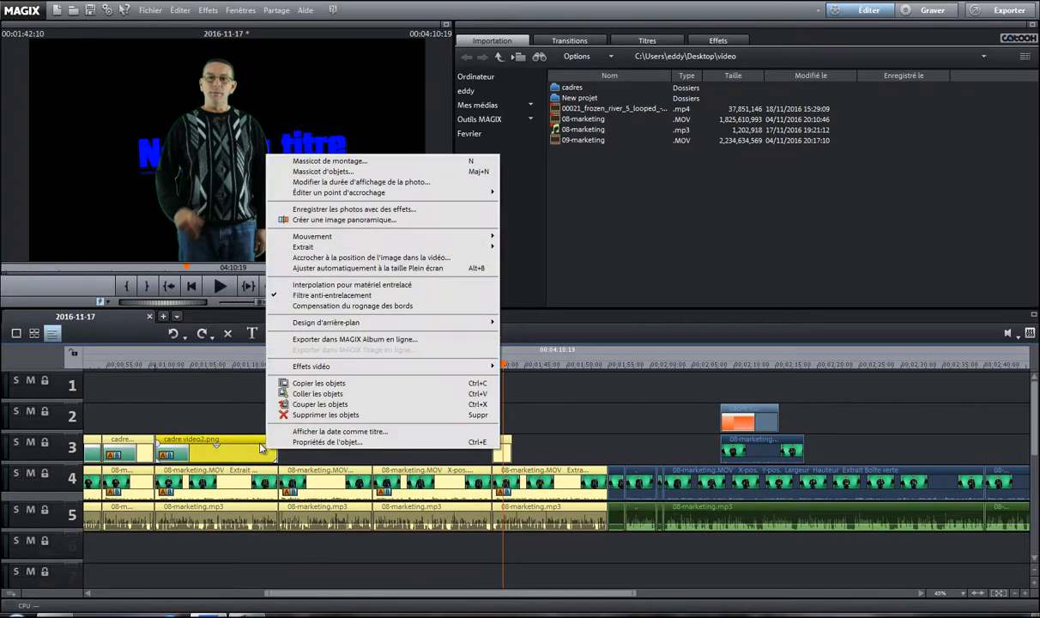
{"action": "left_click", "coordinate": [342, 384]}
{"action": "left_click", "coordinate": [257, 390]}
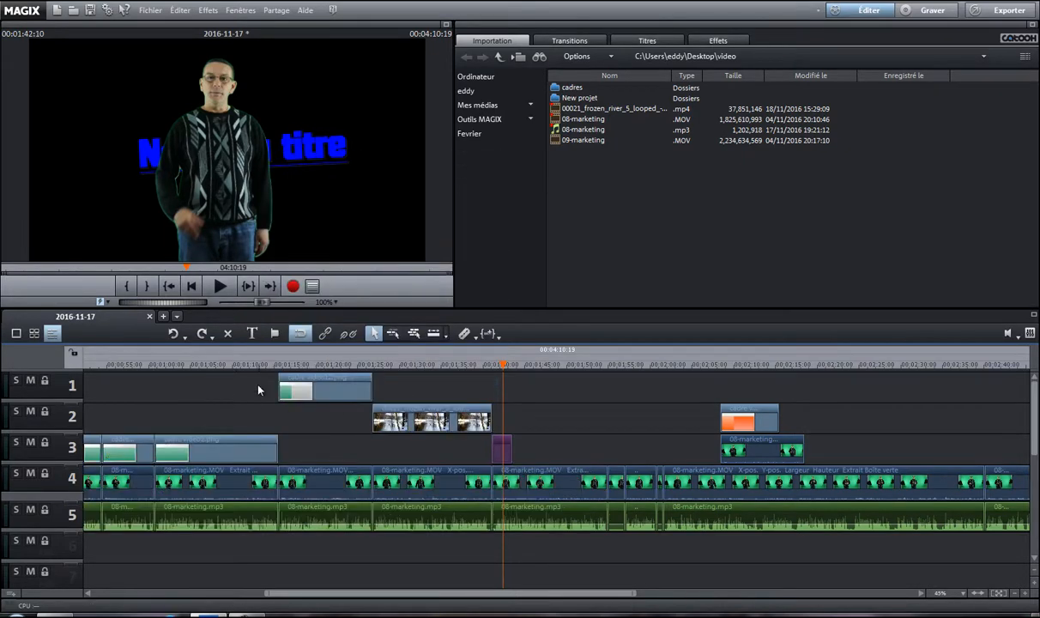
Step: Create a second film in the project and paste the copied clips into its empty timeline
{"action": "left_click", "coordinate": [163, 317]}
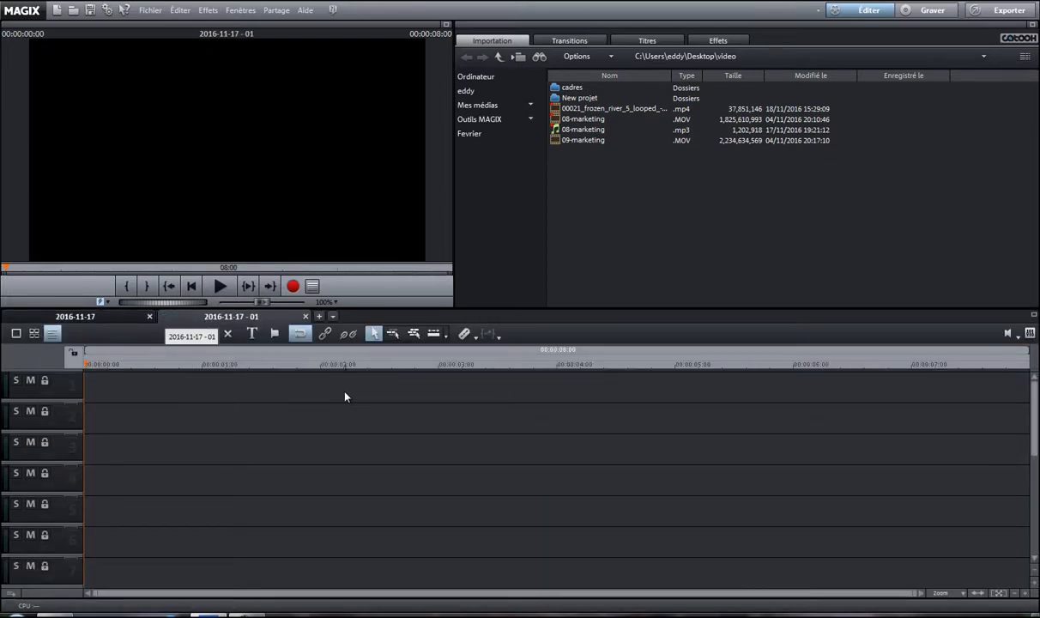
{"action": "left_click", "coordinate": [118, 315]}
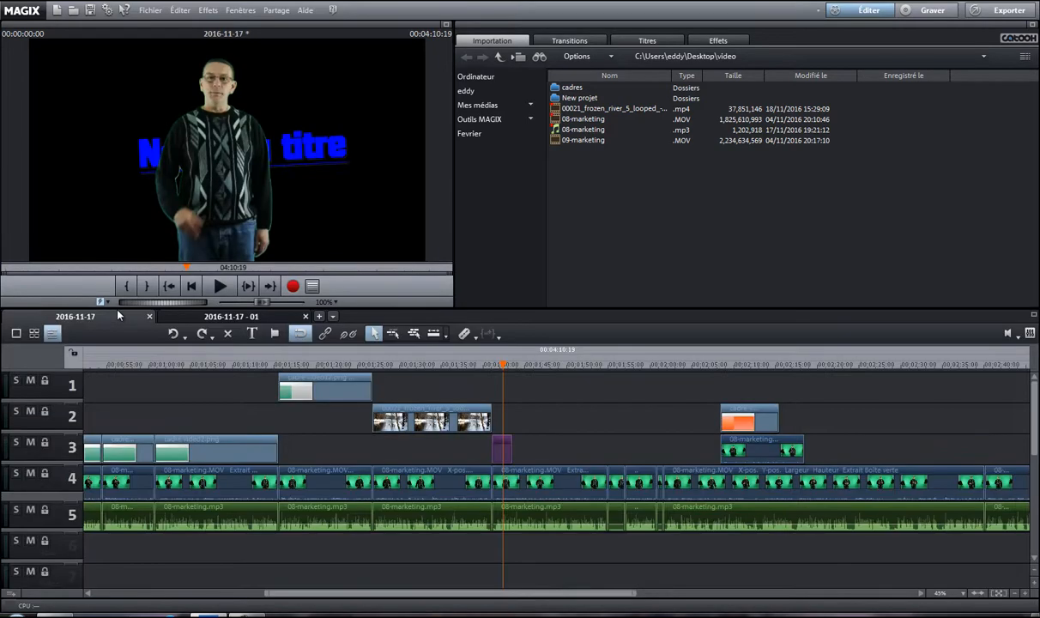
{"action": "left_click", "coordinate": [248, 317]}
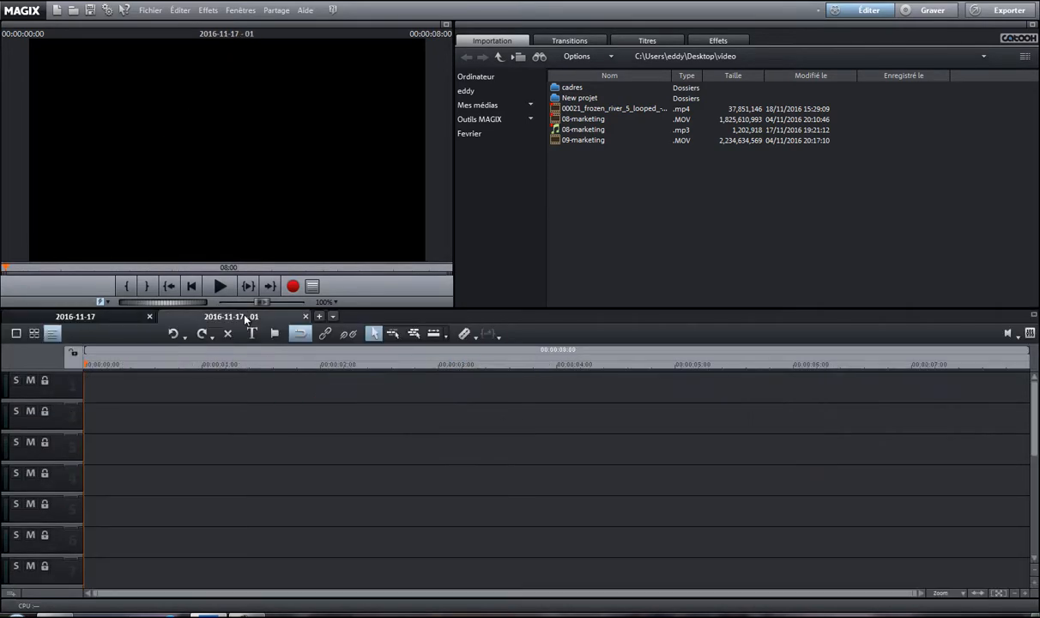
{"action": "right_click", "coordinate": [94, 381]}
{"action": "left_click", "coordinate": [140, 393]}
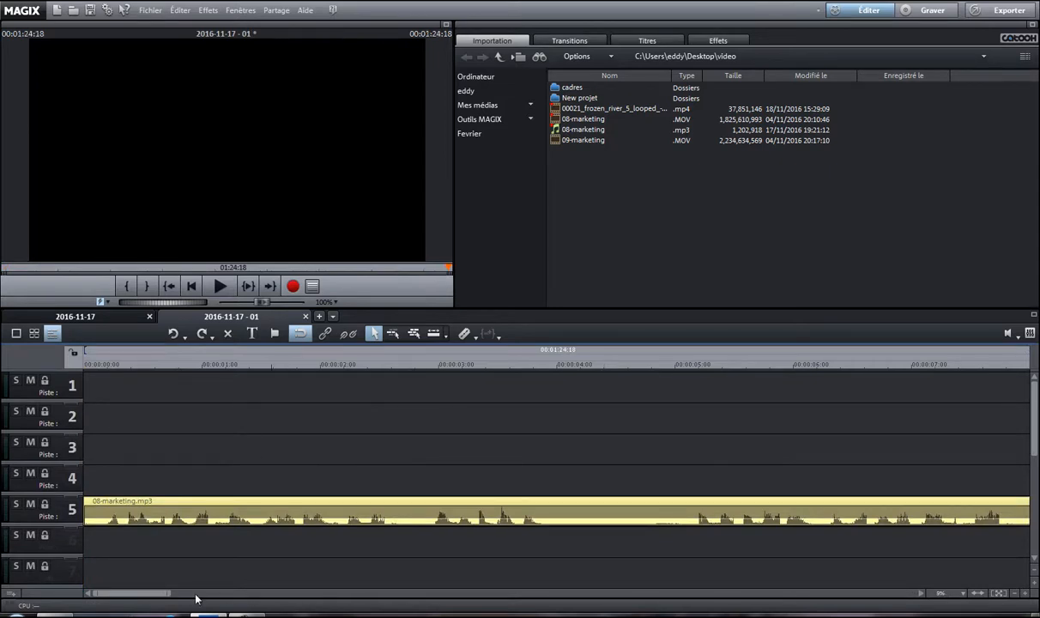
Step: Preview the pasted clips at several points, from the first green frame through to the river background
{"action": "left_click_drag", "start_coordinate": [170, 592], "coordinate": [918, 594]}
{"action": "left_click", "coordinate": [280, 378]}
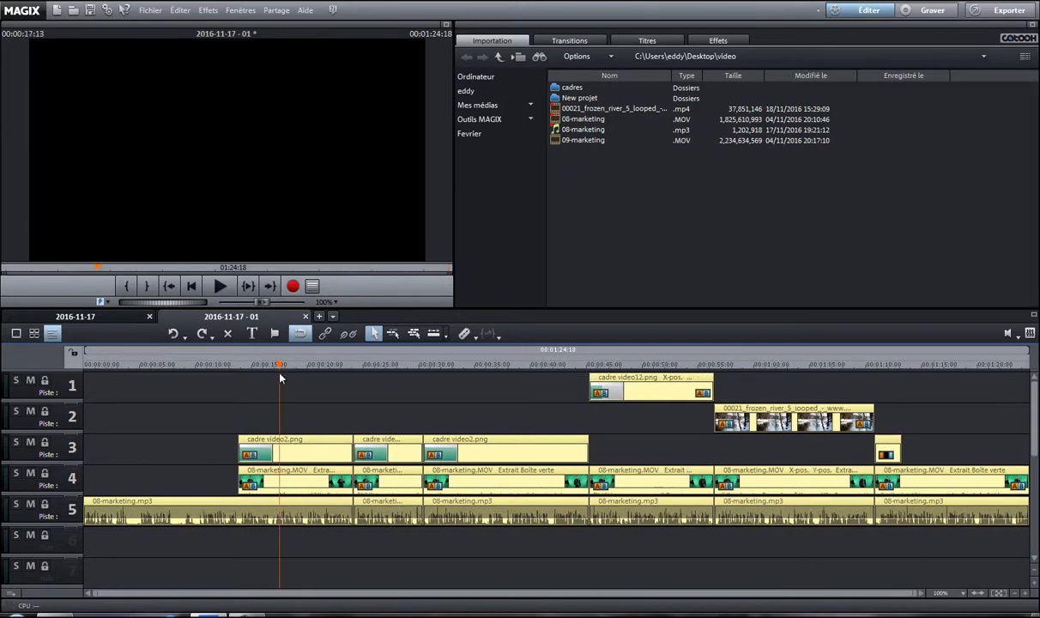
{"action": "left_click", "coordinate": [321, 420]}
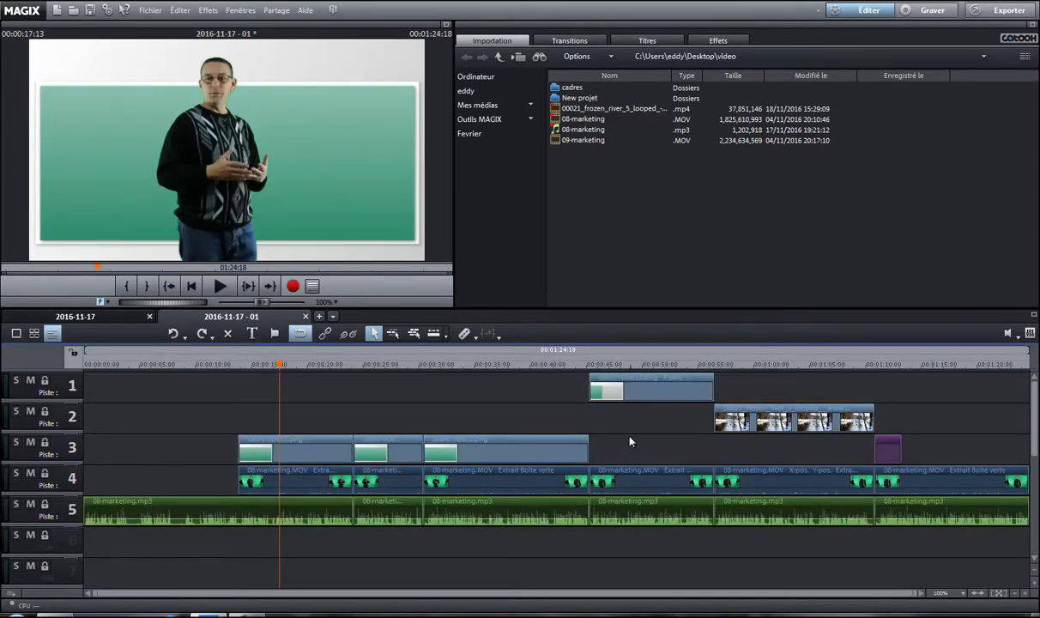
{"action": "left_click", "coordinate": [645, 369]}
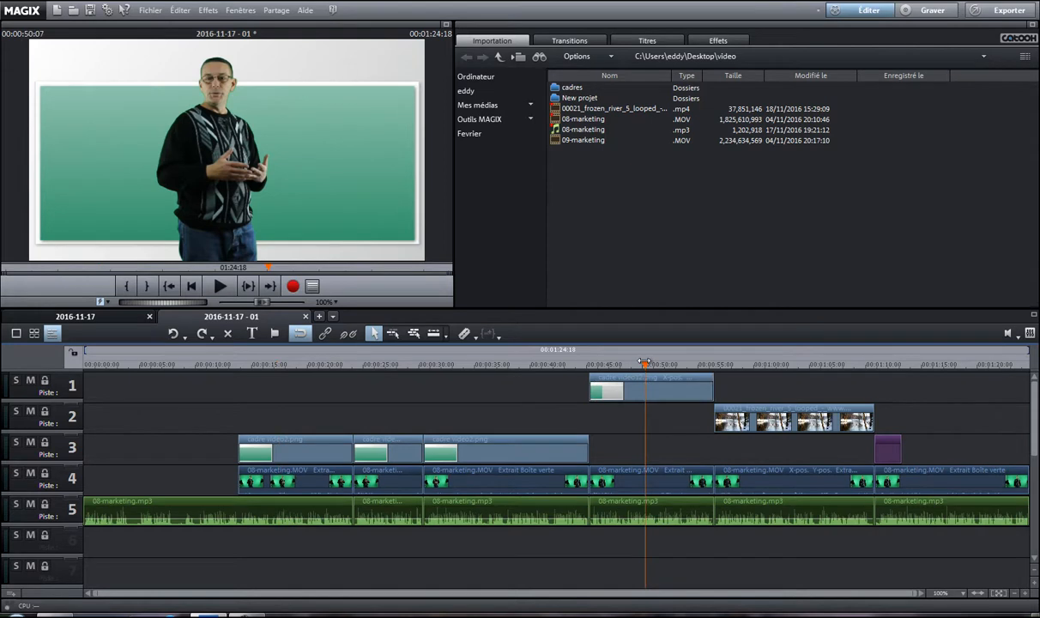
{"action": "left_click", "coordinate": [853, 364]}
{"action": "left_click", "coordinate": [799, 364]}
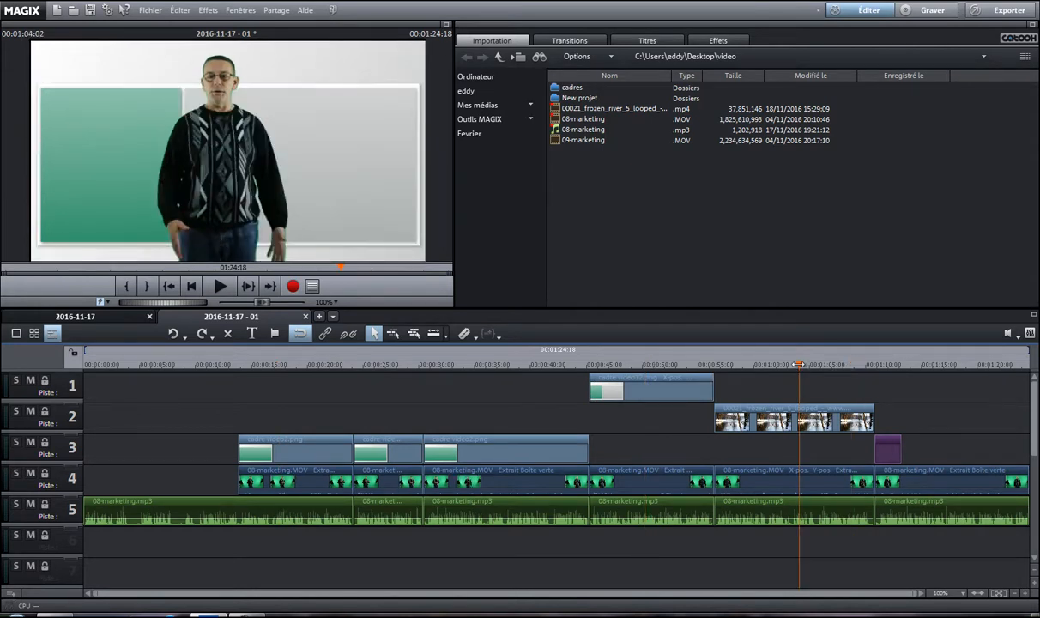
{"action": "left_click", "coordinate": [791, 364]}
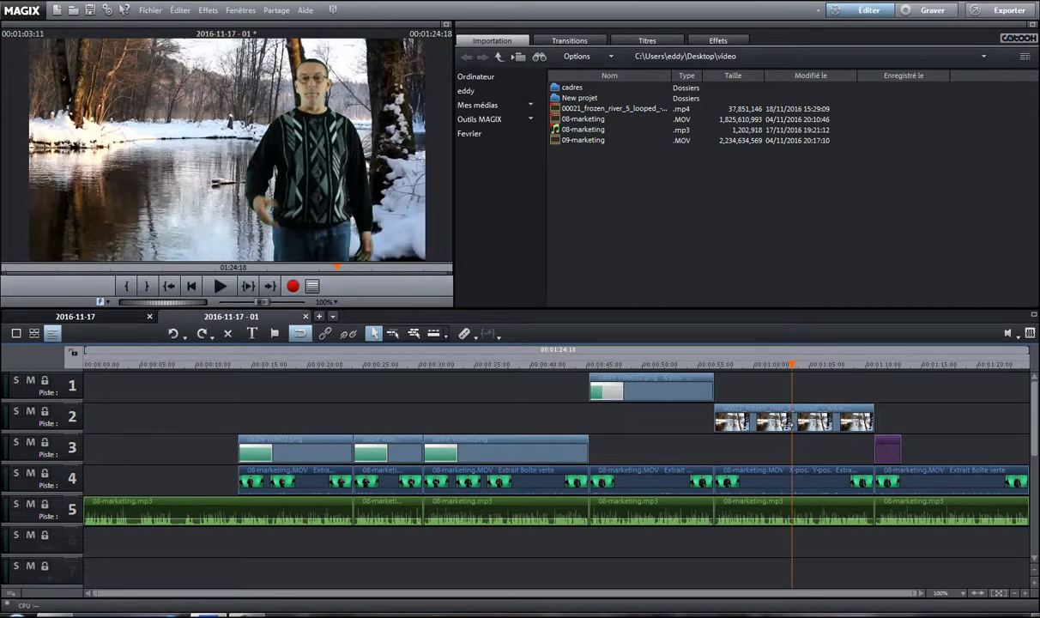
{"action": "left_click", "coordinate": [788, 422]}
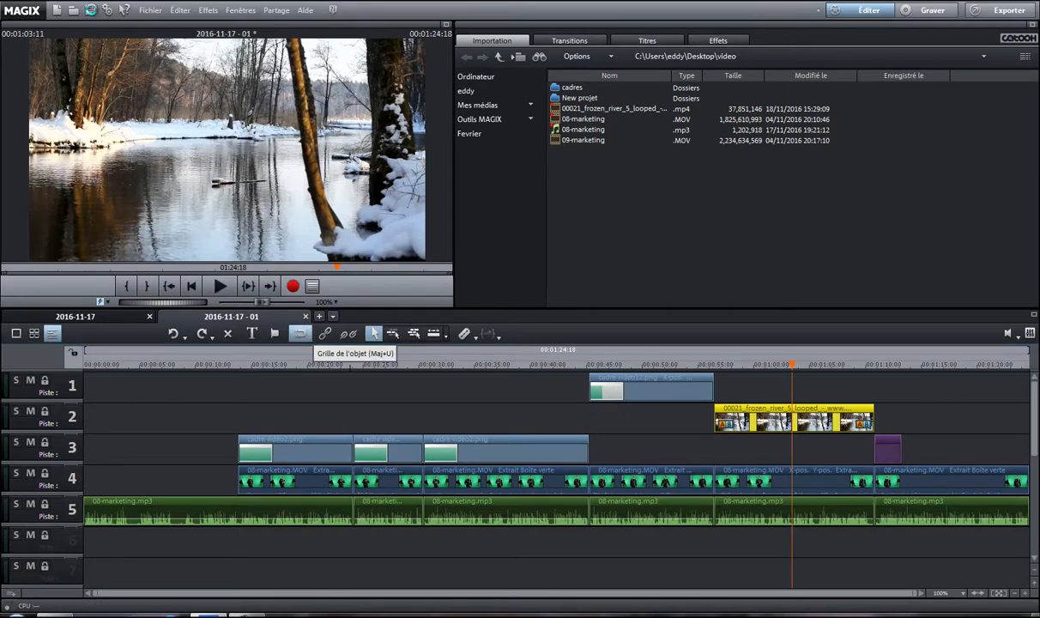
Step: Save the project, and try closing the original 2016-11-17 film but cancel its deletion
{"action": "left_click", "coordinate": [90, 11]}
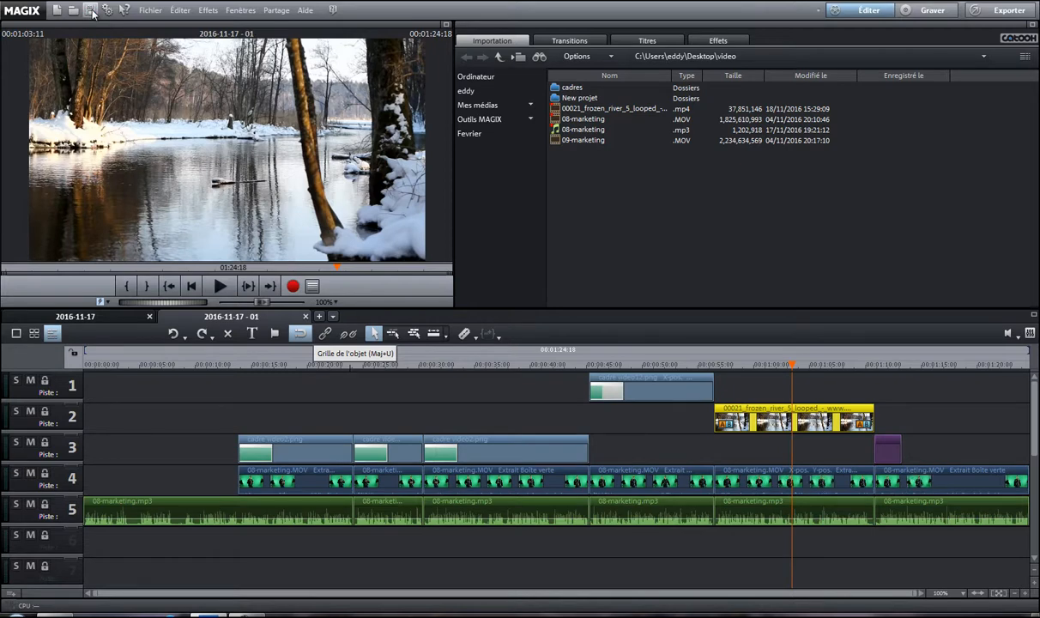
{"action": "left_click", "coordinate": [149, 318]}
{"action": "left_click", "coordinate": [149, 317]}
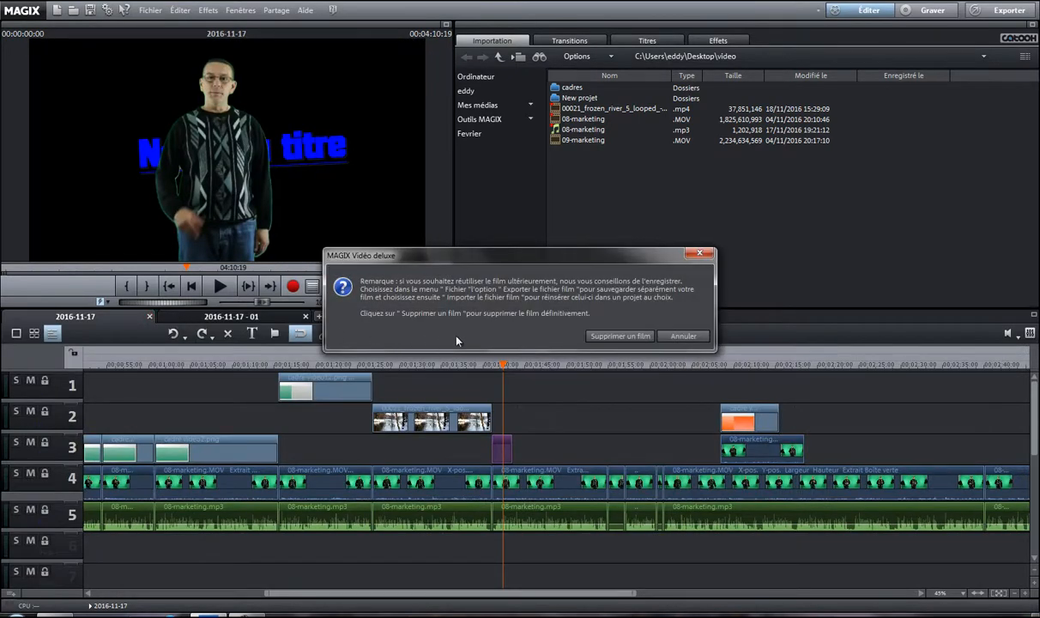
{"action": "left_click", "coordinate": [674, 337]}
Step: Copy the cadre video12.png clip on track 1 of the second film, 2016-11-17 - 01
{"action": "left_click", "coordinate": [242, 316]}
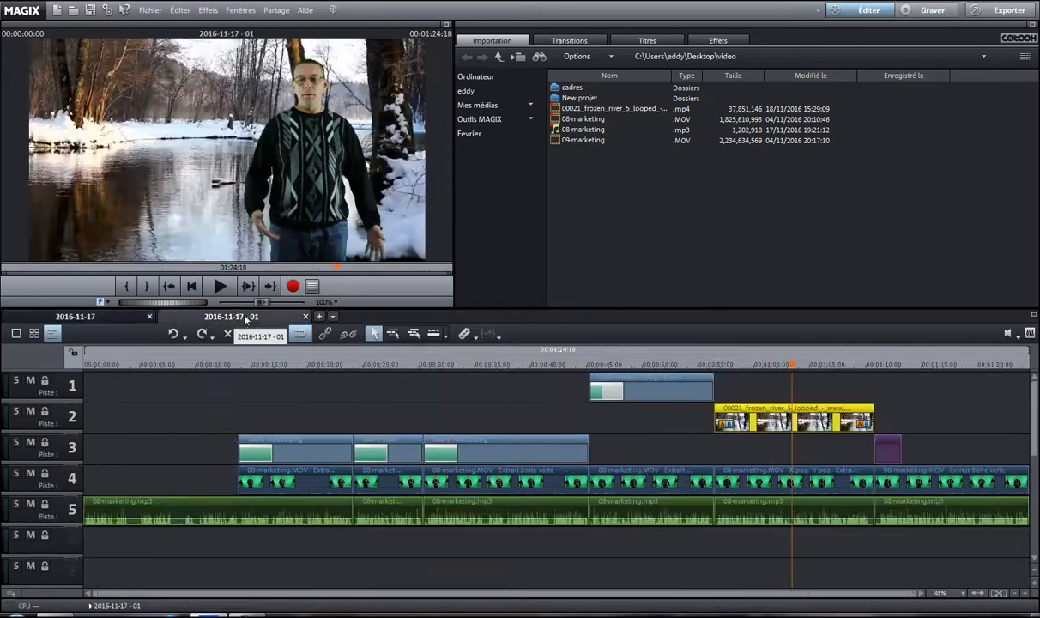
{"action": "left_click", "coordinate": [119, 315]}
{"action": "left_click", "coordinate": [204, 316]}
{"action": "left_click", "coordinate": [667, 386]}
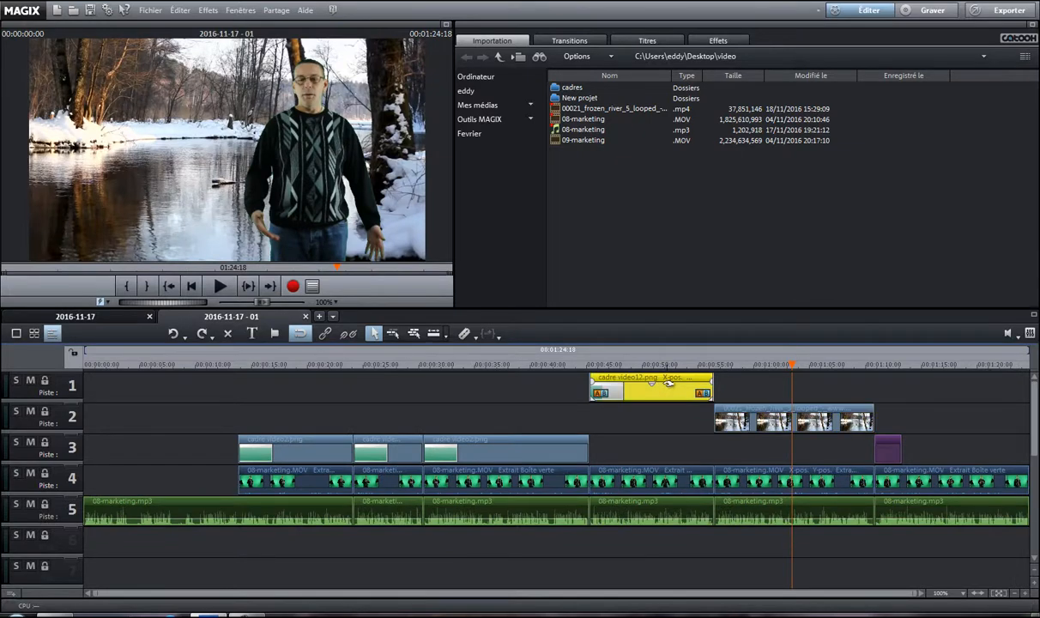
{"action": "right_click", "coordinate": [668, 383]}
{"action": "left_click", "coordinate": [734, 325]}
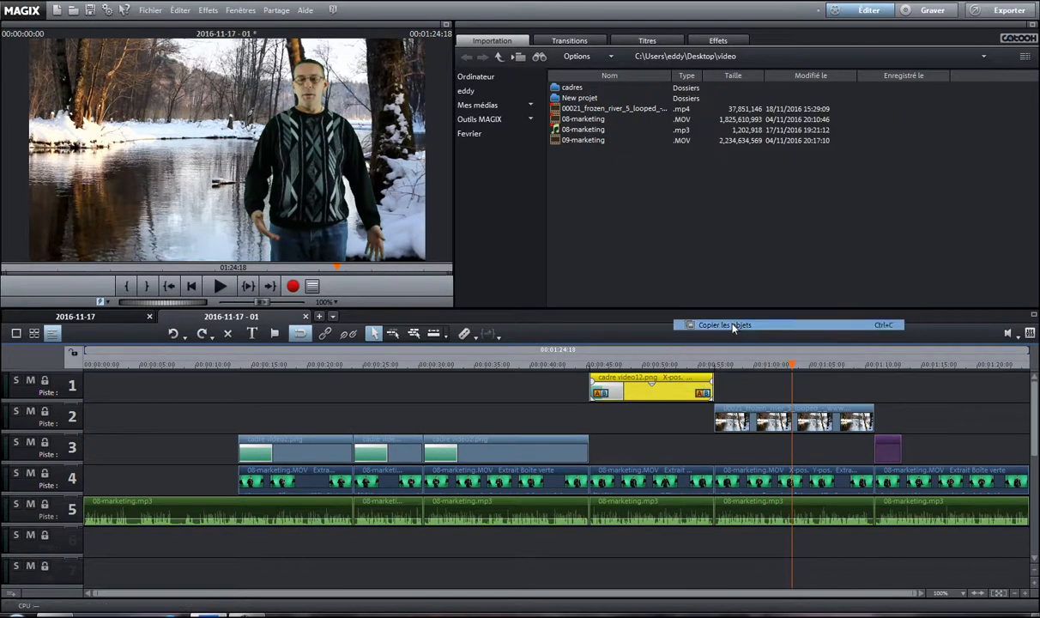
Step: Paste the cadre video12.png clip into the 2016-11-17 film at 00:01:04:11 and shift it about 5 seconds earlier on track 1
{"action": "left_click", "coordinate": [120, 316]}
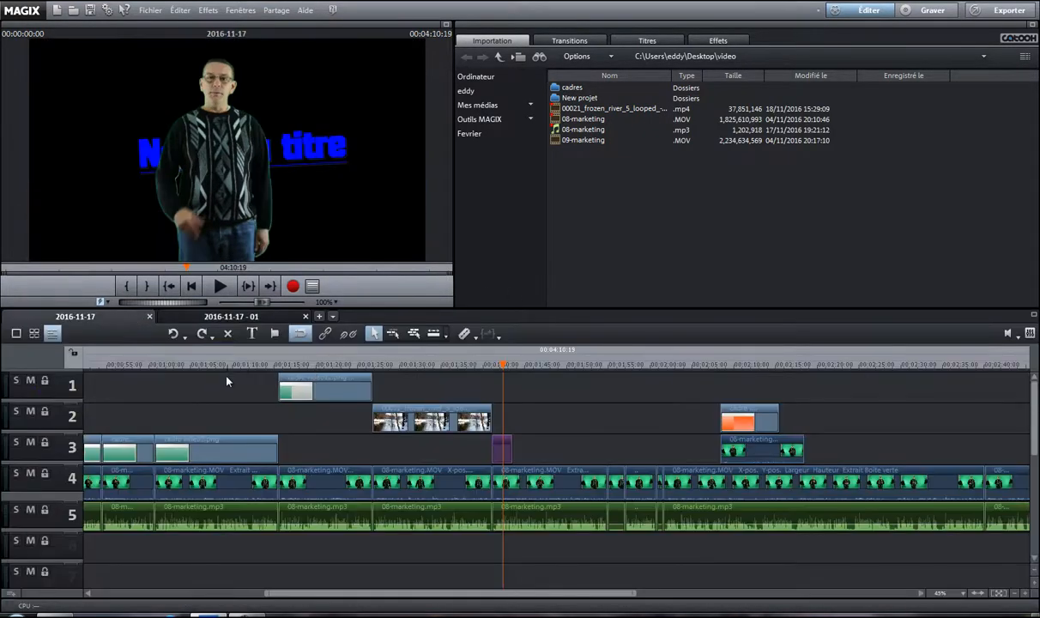
{"action": "left_click", "coordinate": [186, 366]}
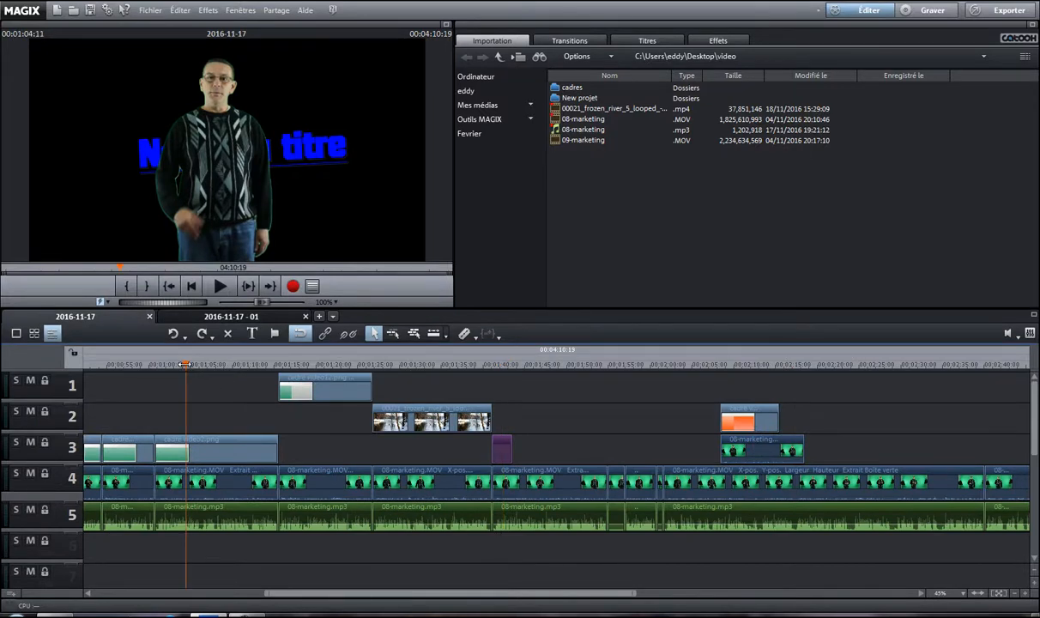
{"action": "key", "text": "ctrl+v"}
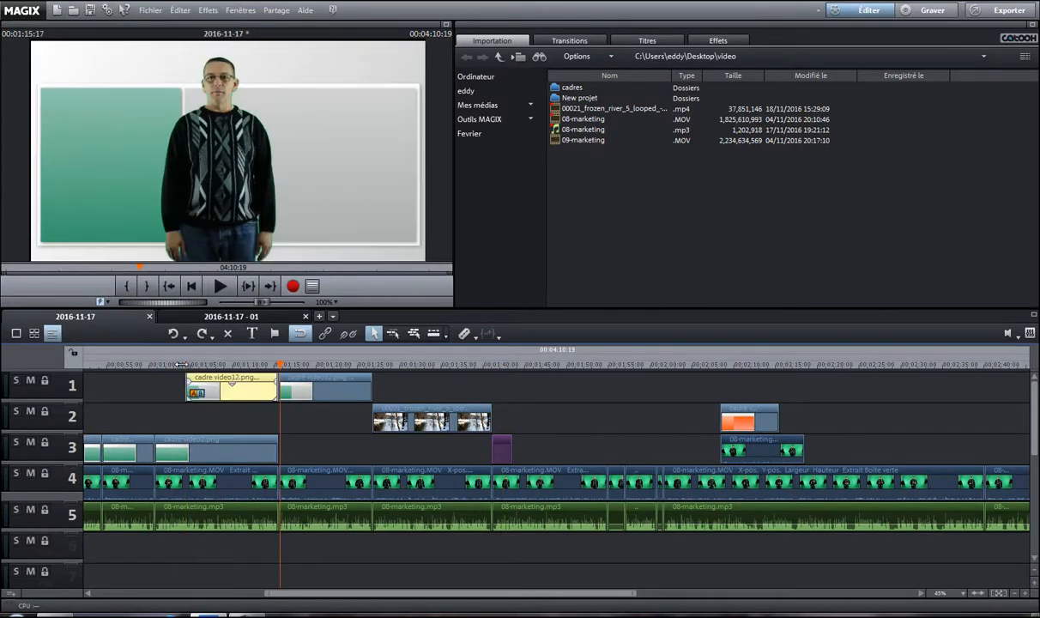
{"action": "left_click", "coordinate": [235, 414]}
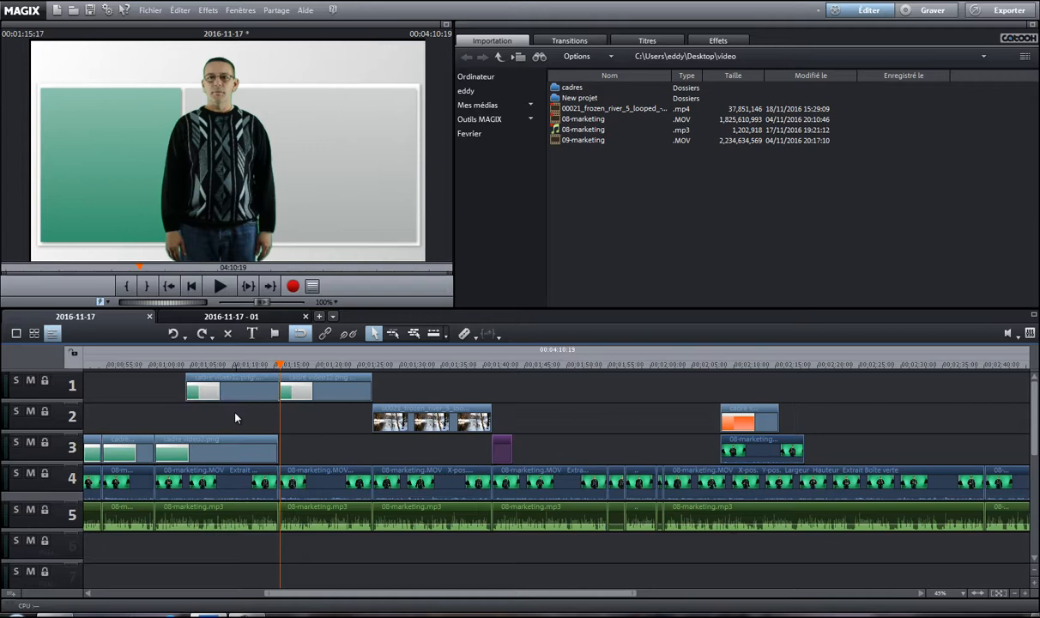
{"action": "left_click", "coordinate": [249, 365]}
{"action": "left_click_drag", "start_coordinate": [253, 377], "coordinate": [209, 377]}
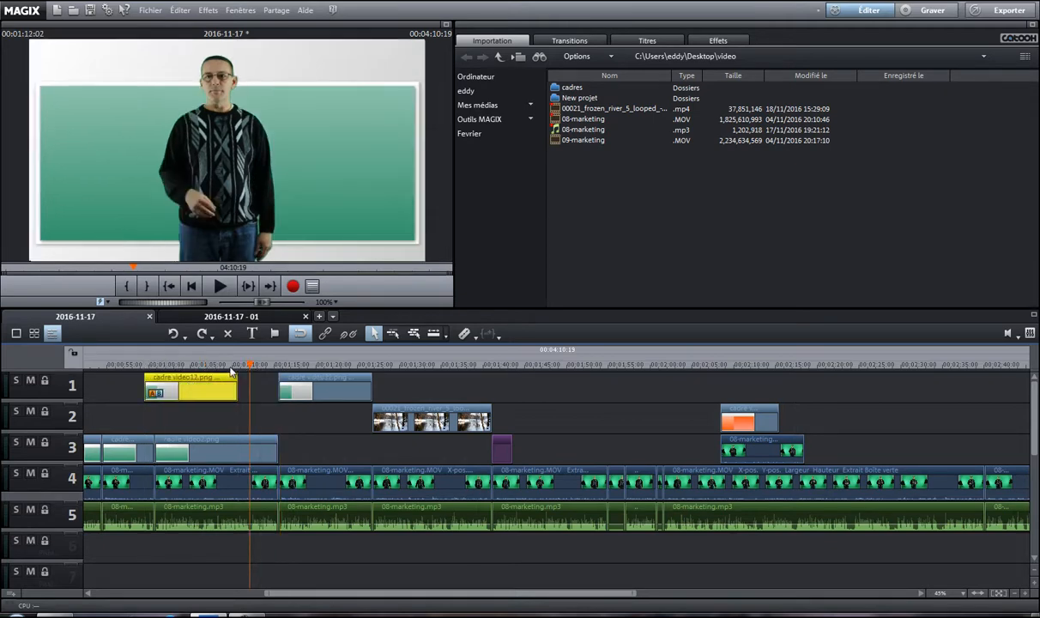
Step: Switch between the two films to compare their timelines, checking the second film at about 33 and 30 seconds
{"action": "left_click", "coordinate": [239, 317]}
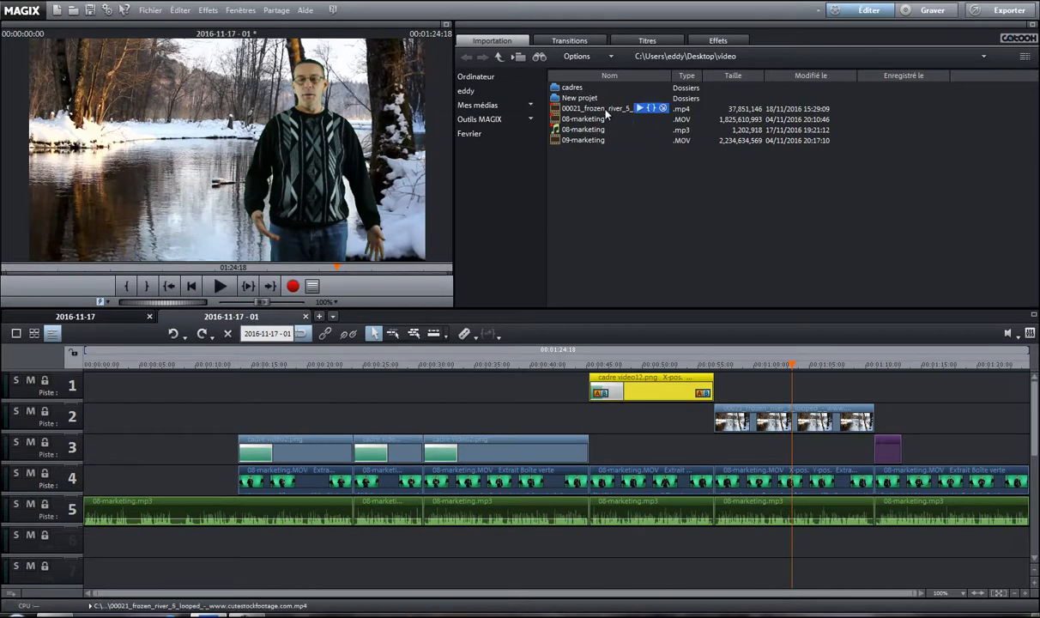
{"action": "left_click", "coordinate": [550, 420]}
{"action": "left_click", "coordinate": [460, 365]}
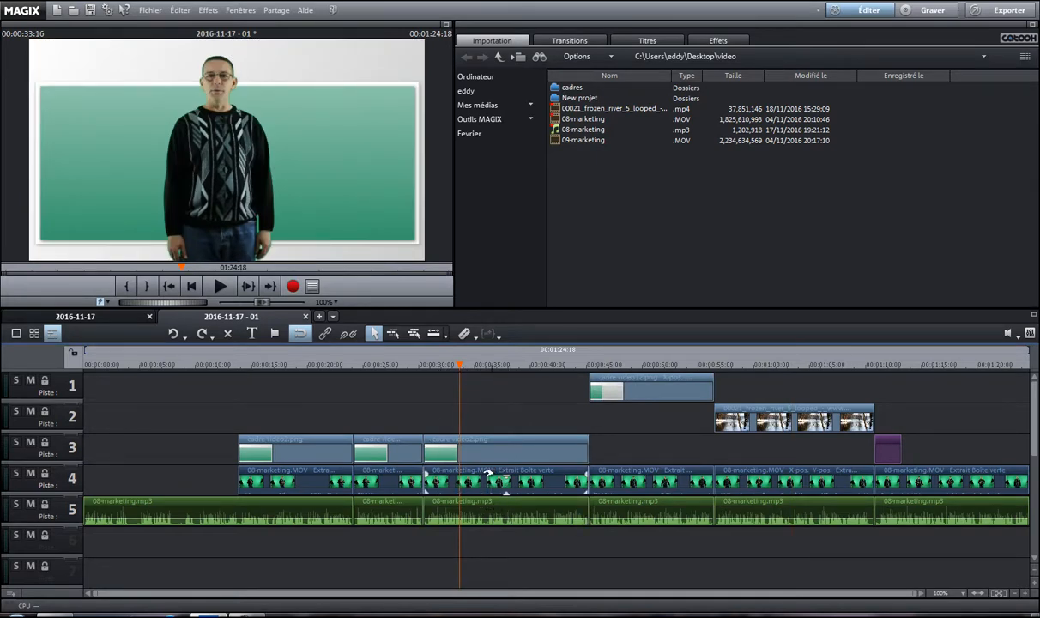
{"action": "left_click", "coordinate": [119, 316]}
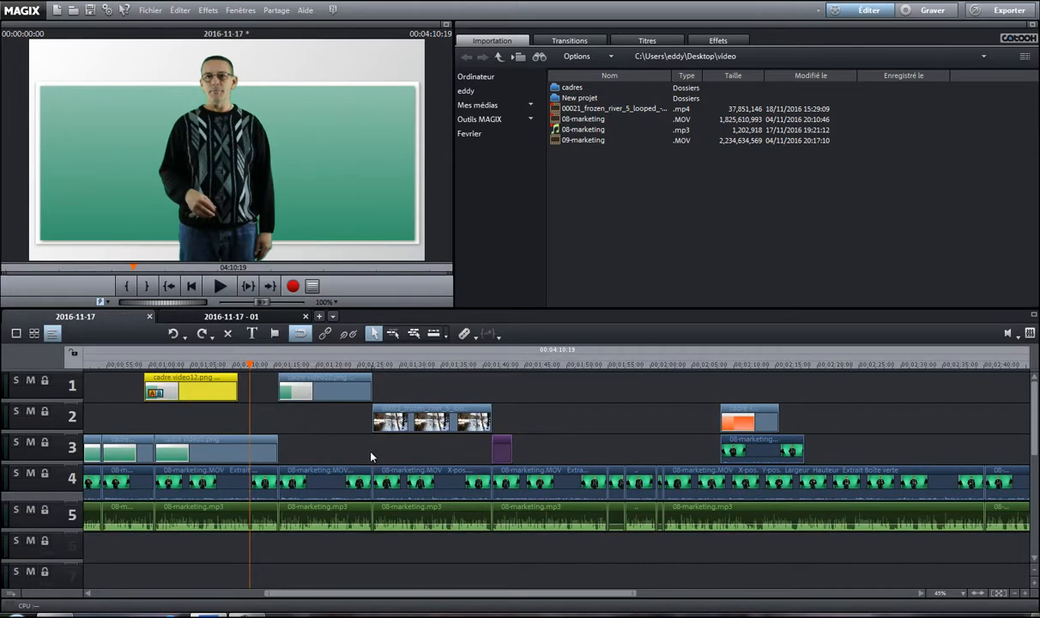
{"action": "left_click", "coordinate": [327, 480]}
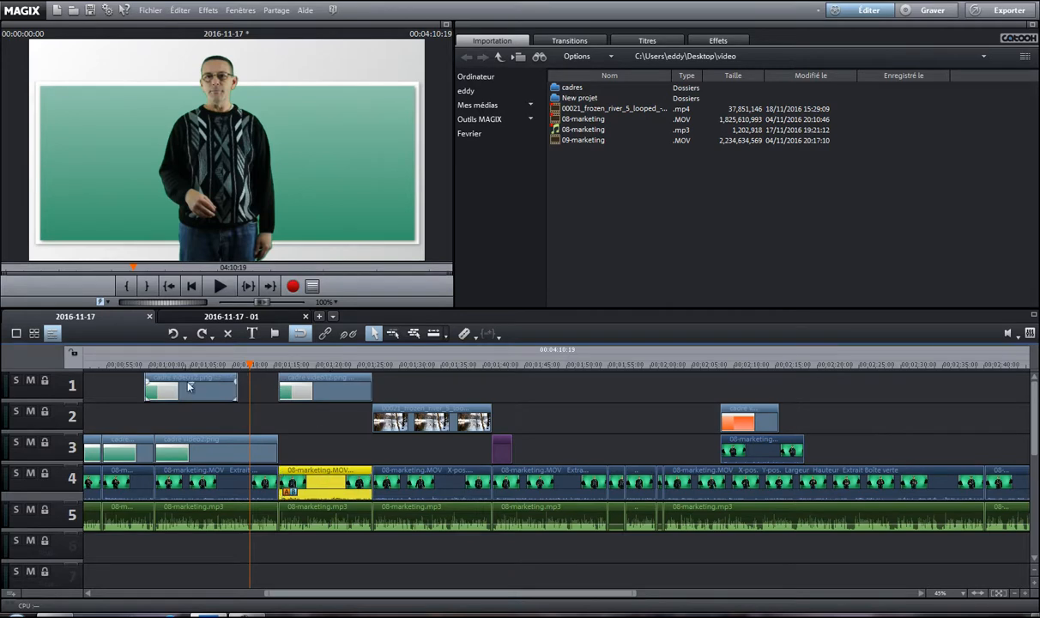
{"action": "left_click", "coordinate": [212, 315]}
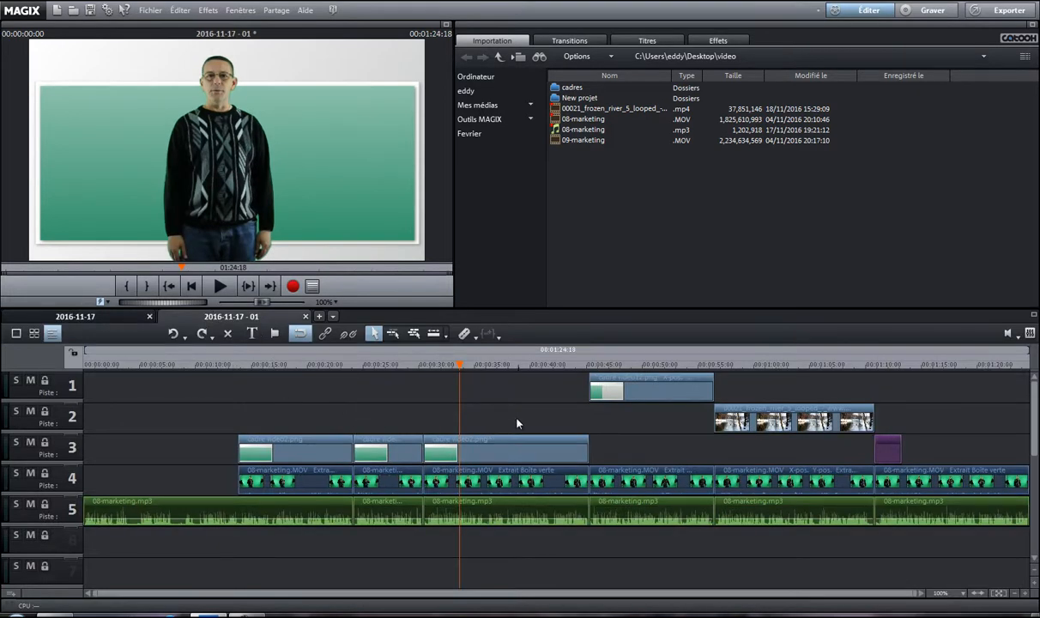
{"action": "left_click", "coordinate": [423, 365]}
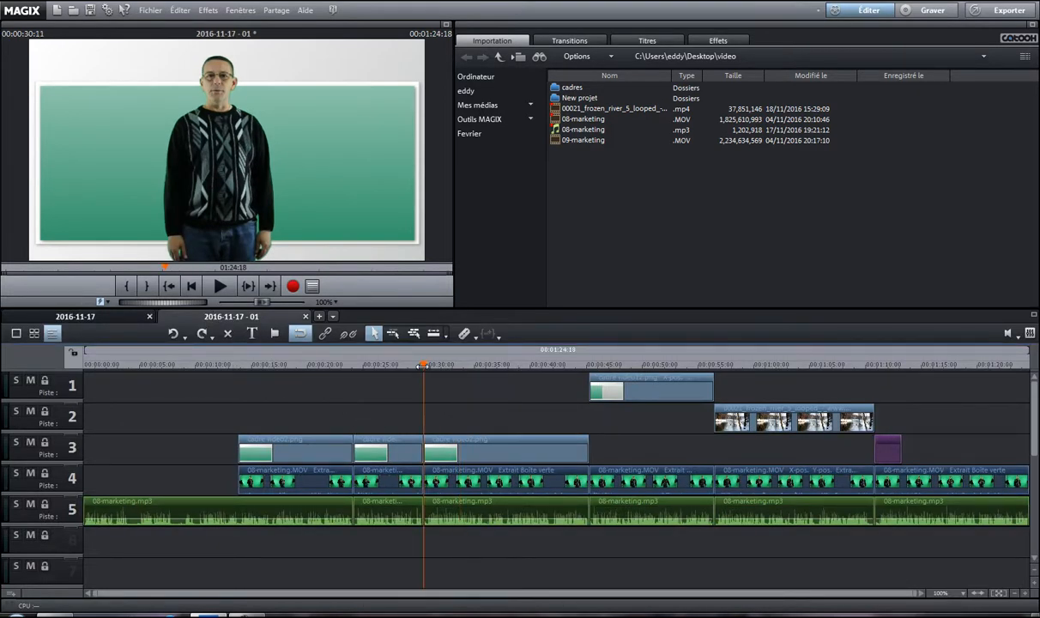
Step: Try pasting the copied 08-marketing.MOV clip on track 4 of the second film at 00:00:30:11, and undo the paste
{"action": "key", "text": "ctrl+v"}
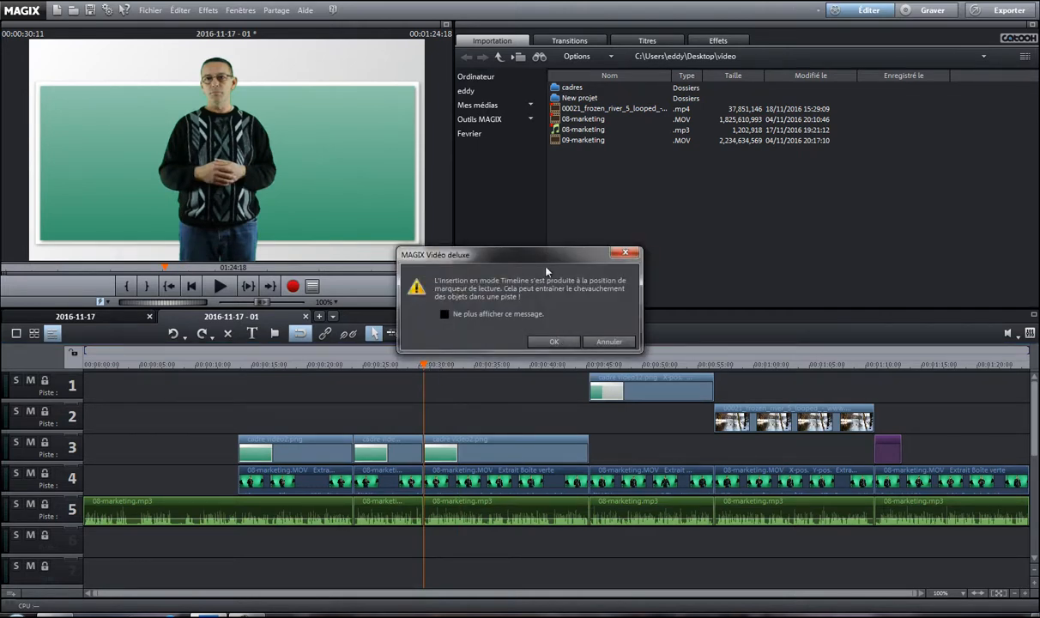
{"action": "left_click", "coordinate": [554, 340]}
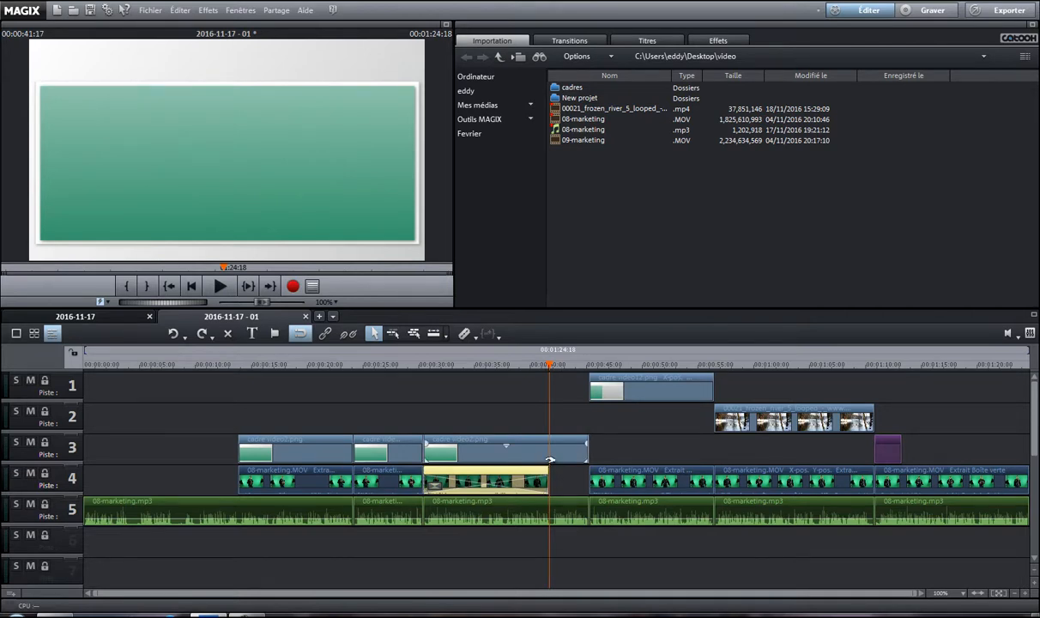
{"action": "key", "text": "ctrl+z"}
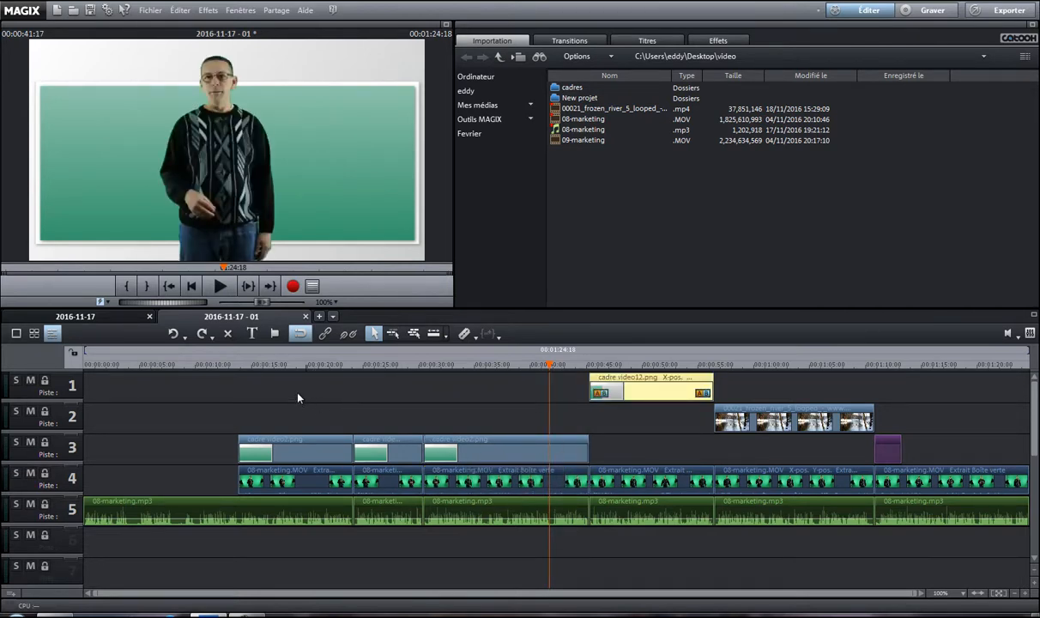
{"action": "left_click", "coordinate": [218, 392]}
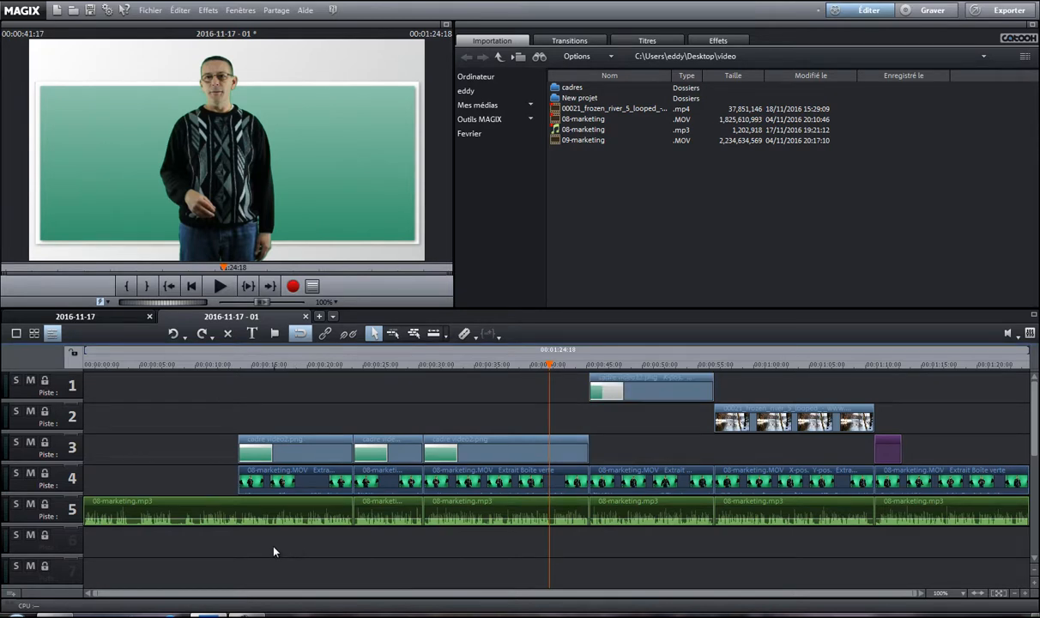
Step: Paste the copied 08-marketing.MOV clip at the second film's end, 00:01:24:18, and move it to track 3, starting at about 00:01:14
{"action": "scroll", "coordinate": [326, 538], "scroll_direction": "right", "scroll_amount": 3}
{"action": "scroll", "coordinate": [326, 538], "scroll_direction": "left", "scroll_amount": 2}
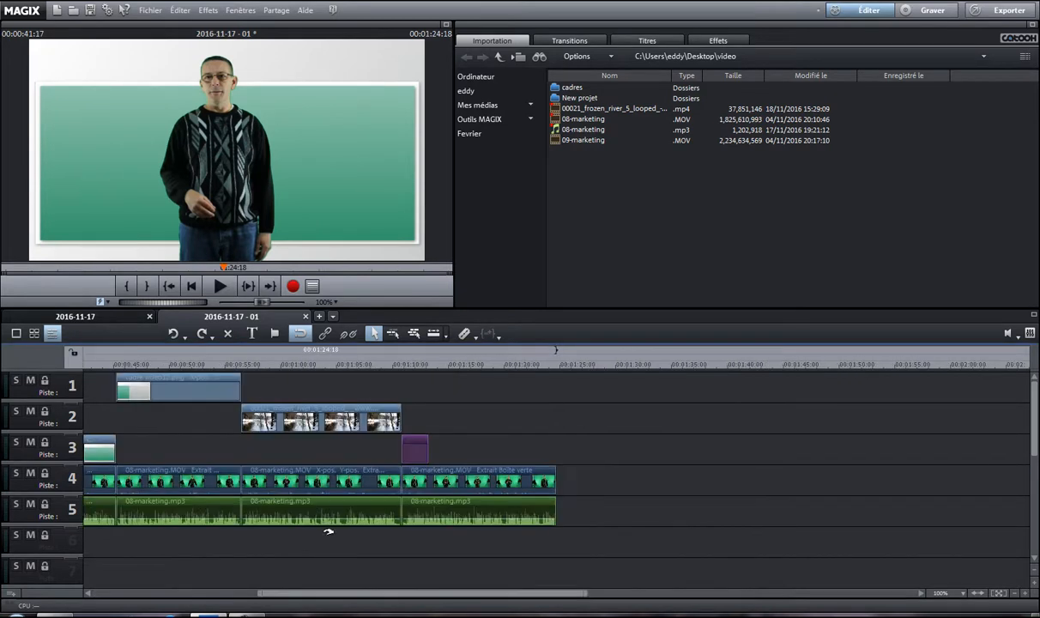
{"action": "left_click", "coordinate": [555, 364]}
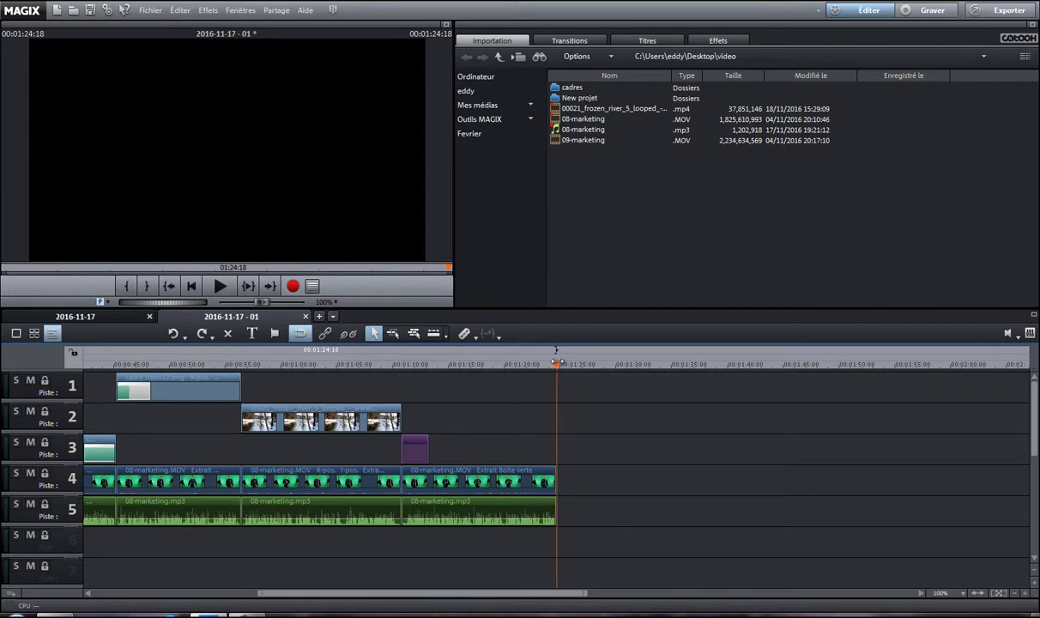
{"action": "key", "text": "ctrl+v"}
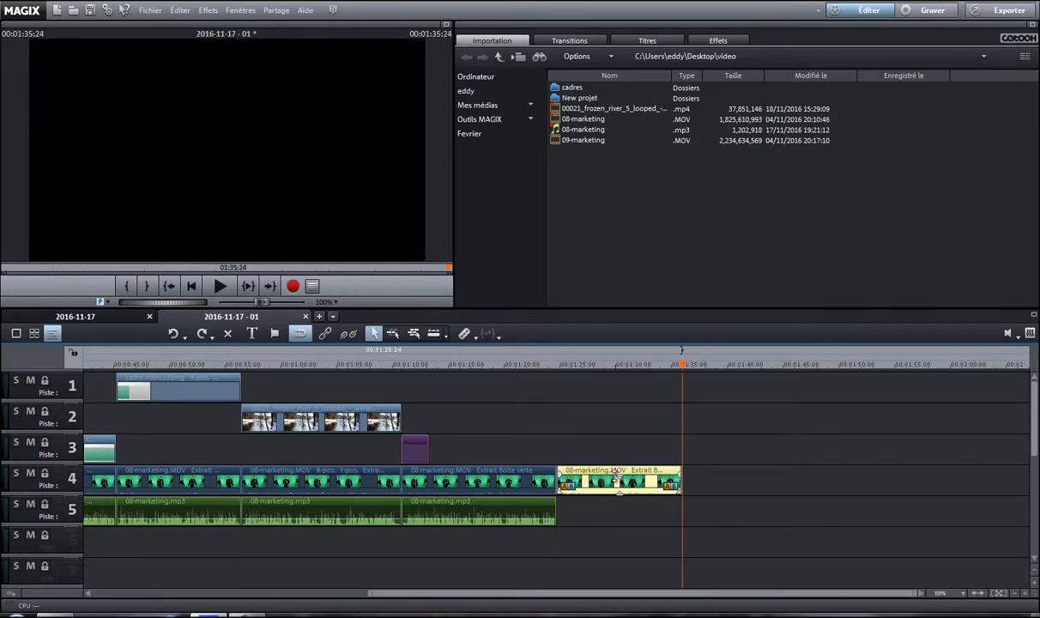
{"action": "left_click_drag", "start_coordinate": [617, 473], "coordinate": [503, 448]}
{"action": "left_click", "coordinate": [515, 408]}
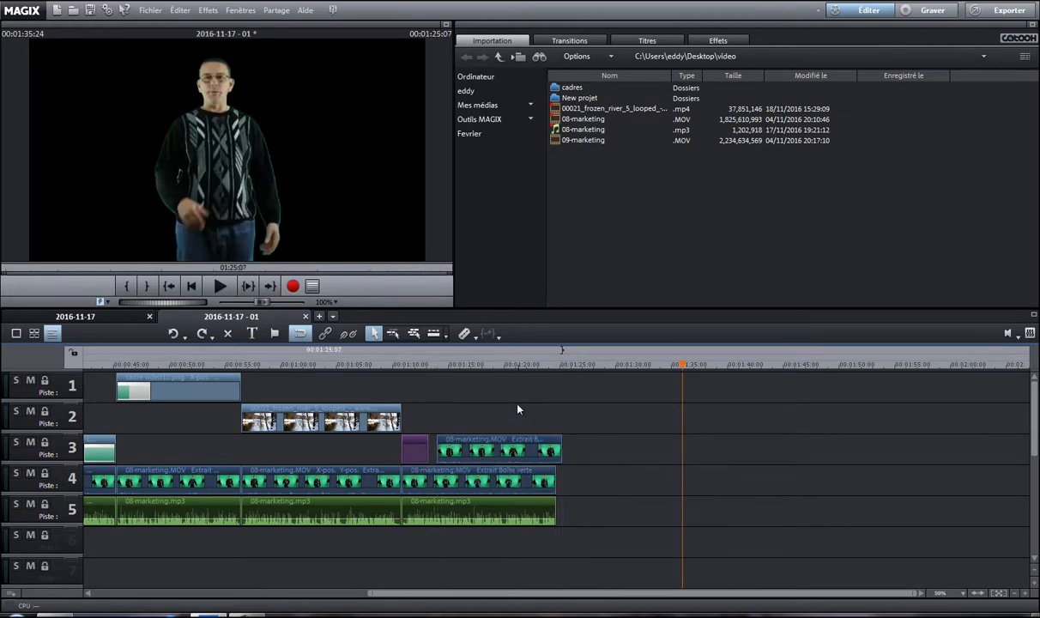
Step: Compare the second film at about 00:01:20 with the 2016-11-17 film, and select the short purple clip on the second film's track 3
{"action": "left_click", "coordinate": [507, 364]}
{"action": "left_click", "coordinate": [114, 317]}
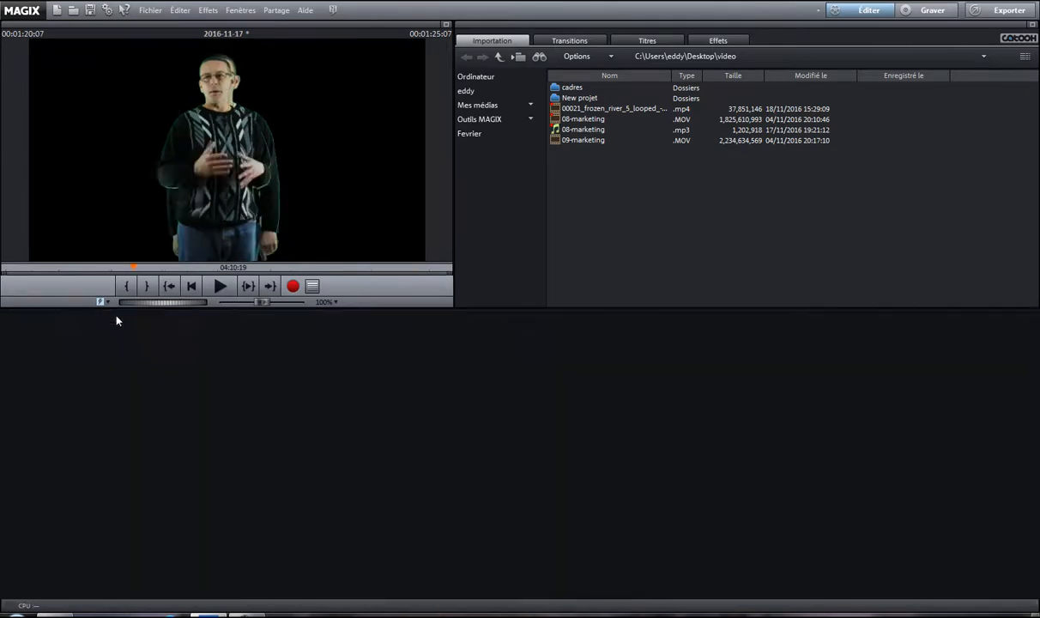
{"action": "left_click", "coordinate": [199, 317]}
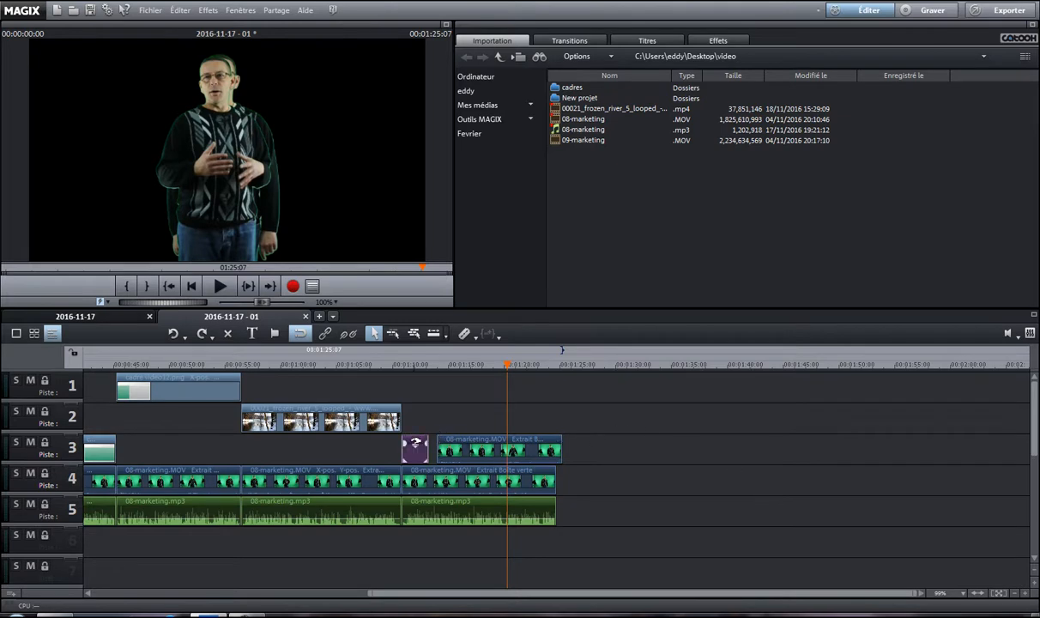
{"action": "left_click", "coordinate": [415, 442]}
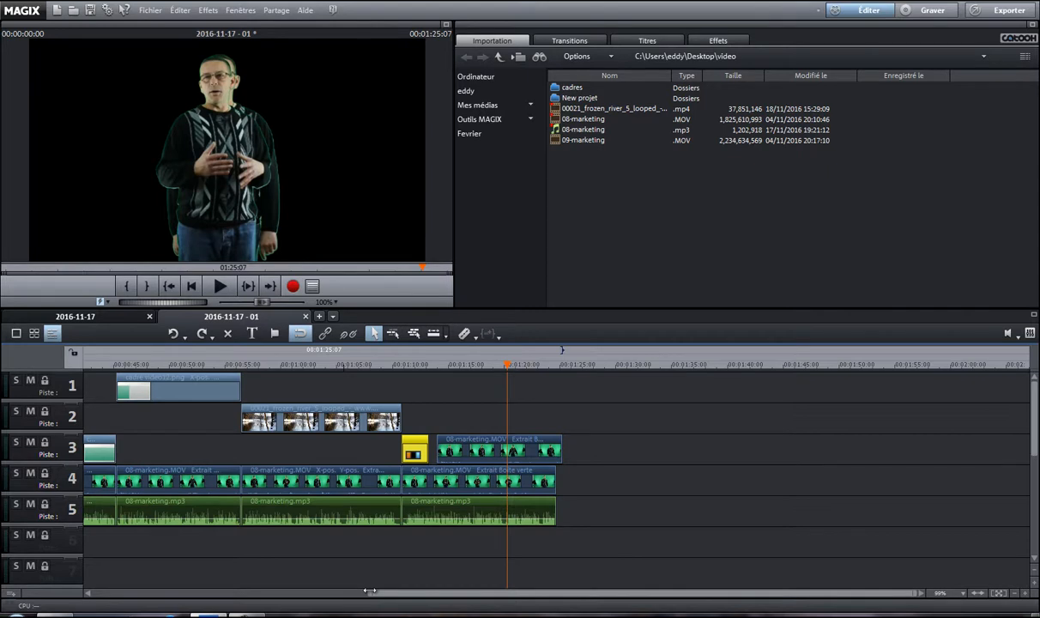
{"action": "mouse_move", "coordinate": [246, 615]}
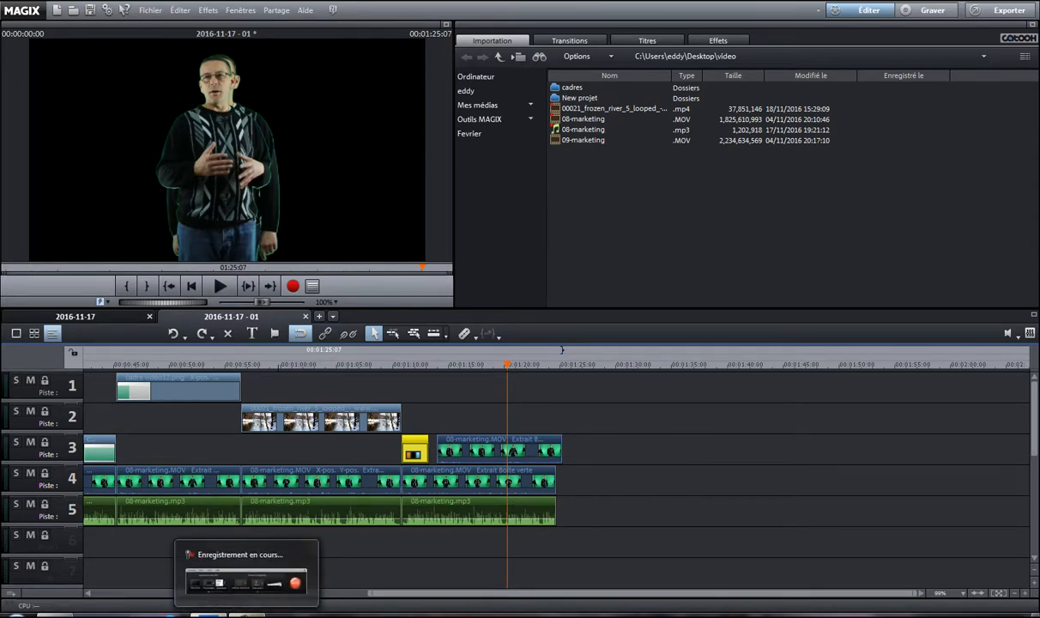
{"action": "left_click", "coordinate": [246, 615]}
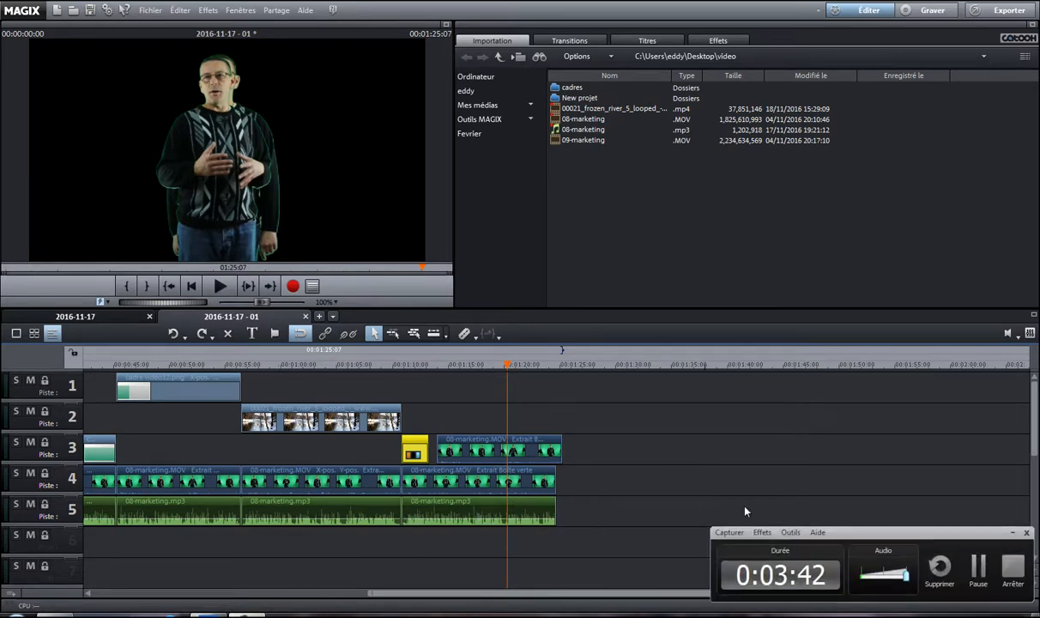